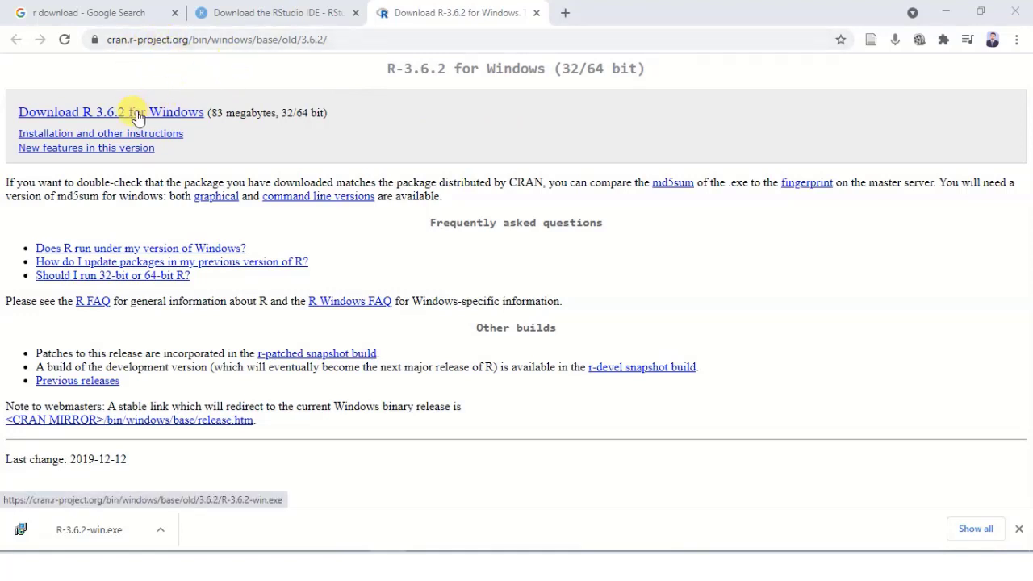
Step: Run the downloaded R-3.6.2-win.exe installer, accept the default components, startup options, shortcuts folder and additional tasks, and finish the setup
{"action": "left_click", "coordinate": [95, 534]}
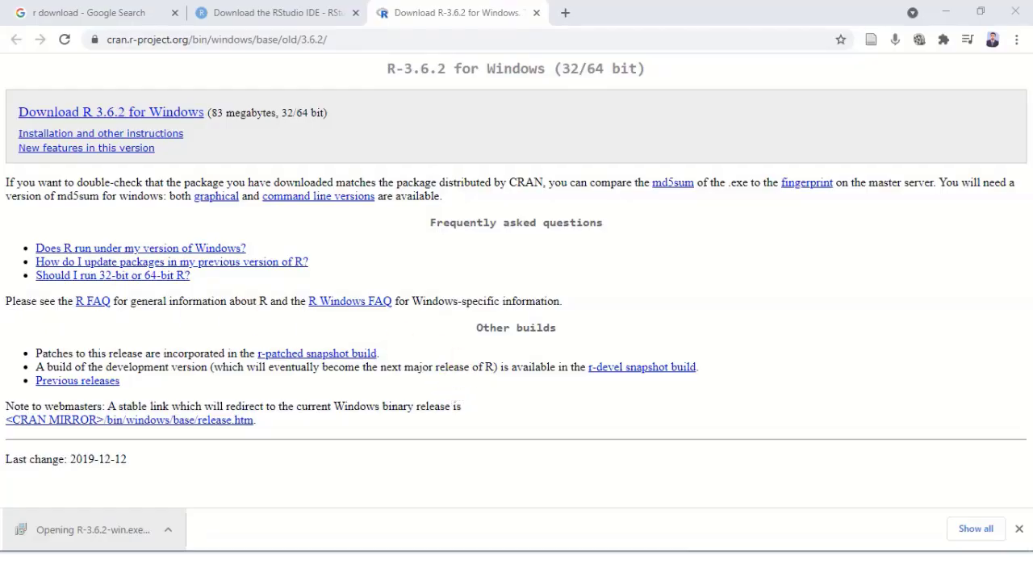
{"action": "left_click", "coordinate": [531, 320]}
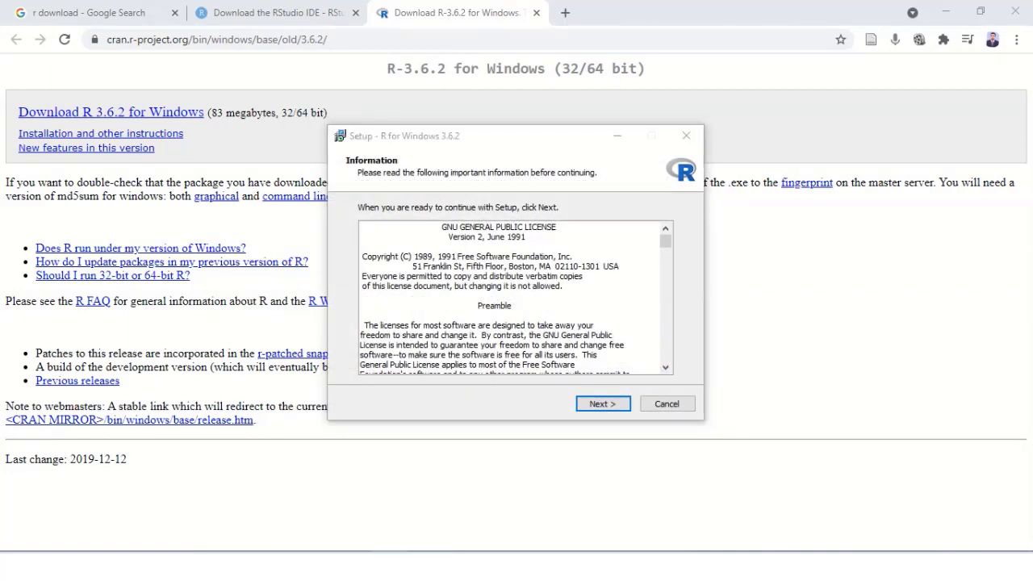
{"action": "left_click", "coordinate": [599, 403]}
{"action": "left_click", "coordinate": [599, 406]}
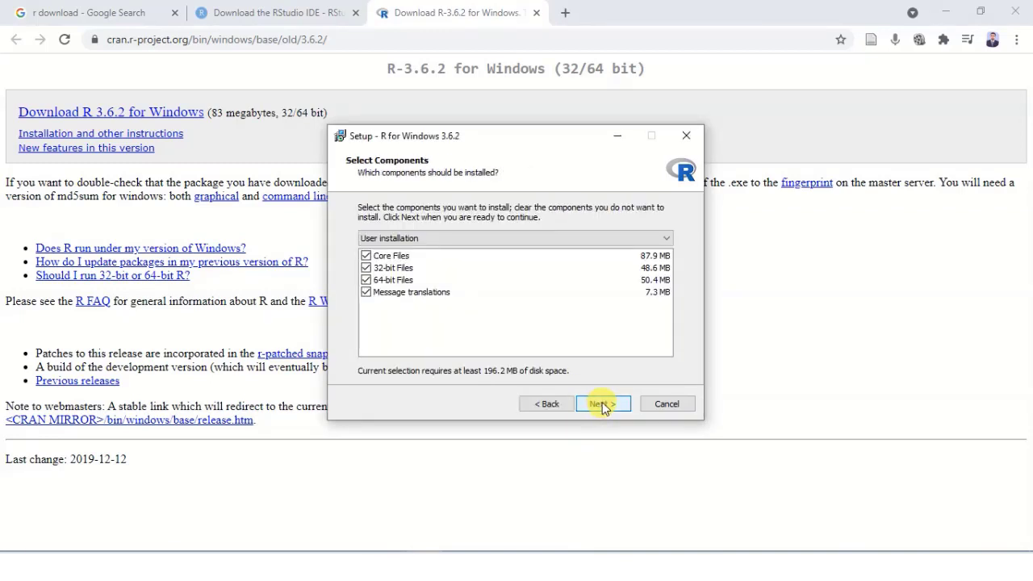
{"action": "left_click", "coordinate": [602, 405]}
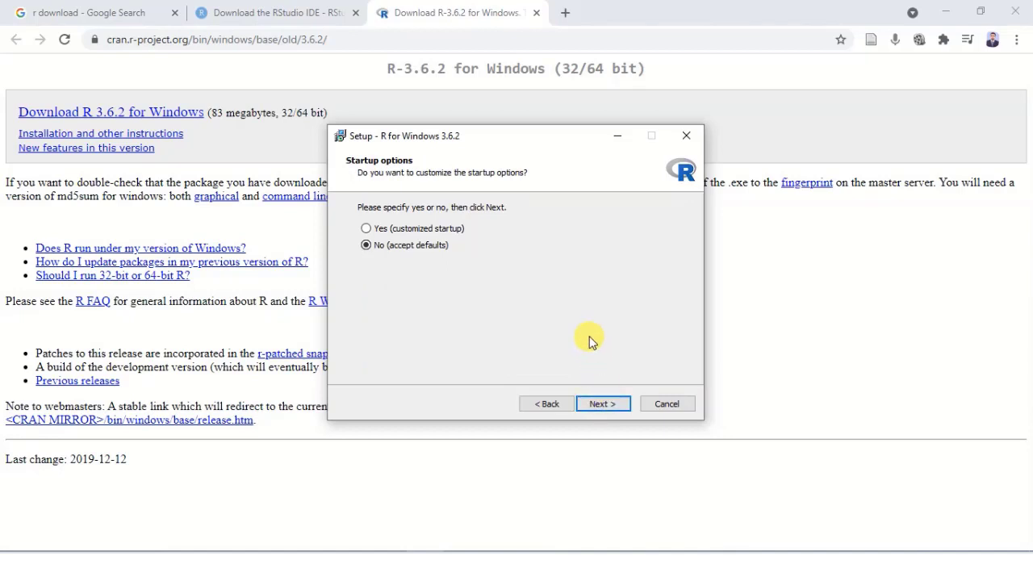
{"action": "left_click", "coordinate": [598, 406]}
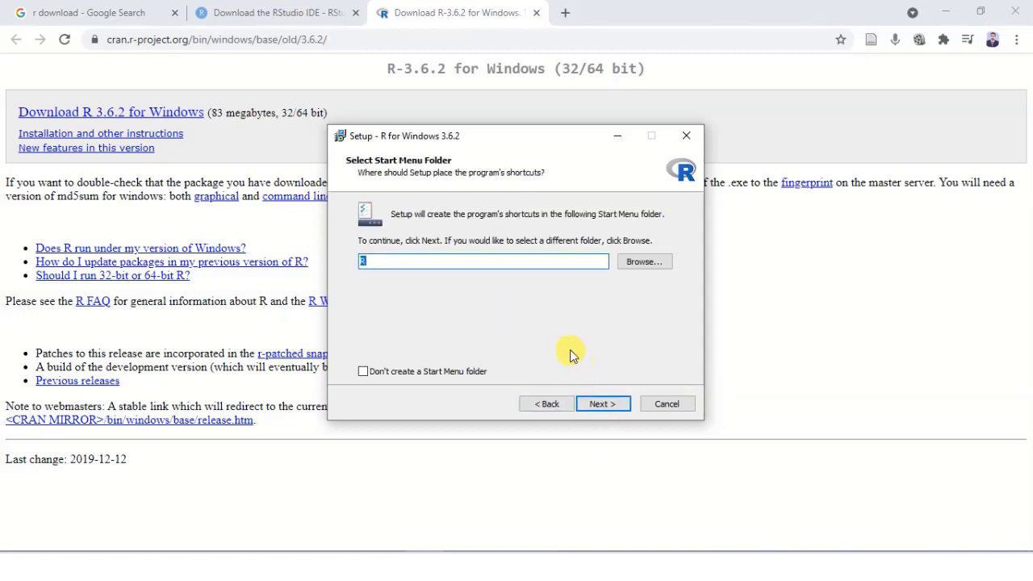
{"action": "left_click", "coordinate": [614, 413]}
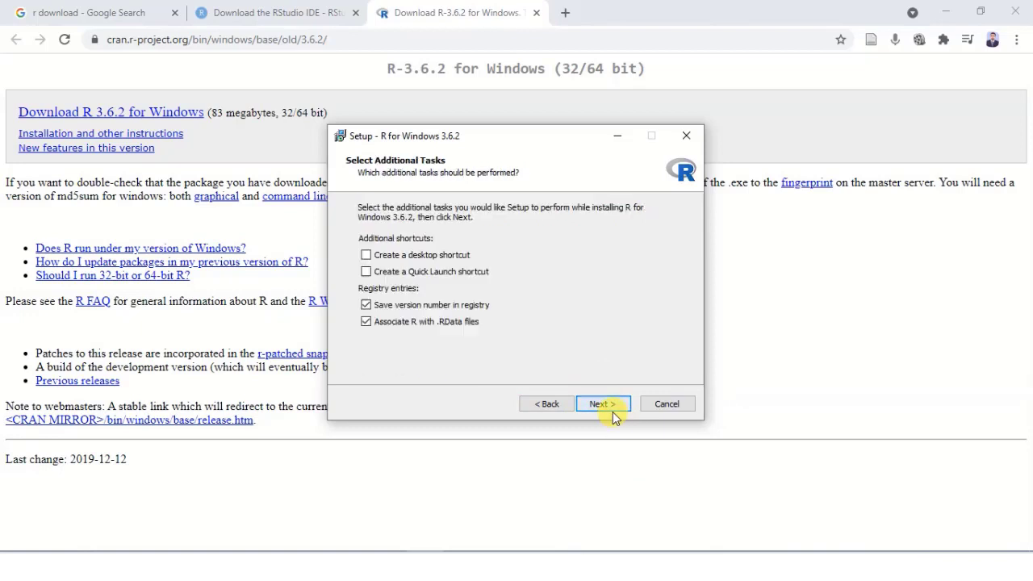
{"action": "left_click", "coordinate": [607, 403]}
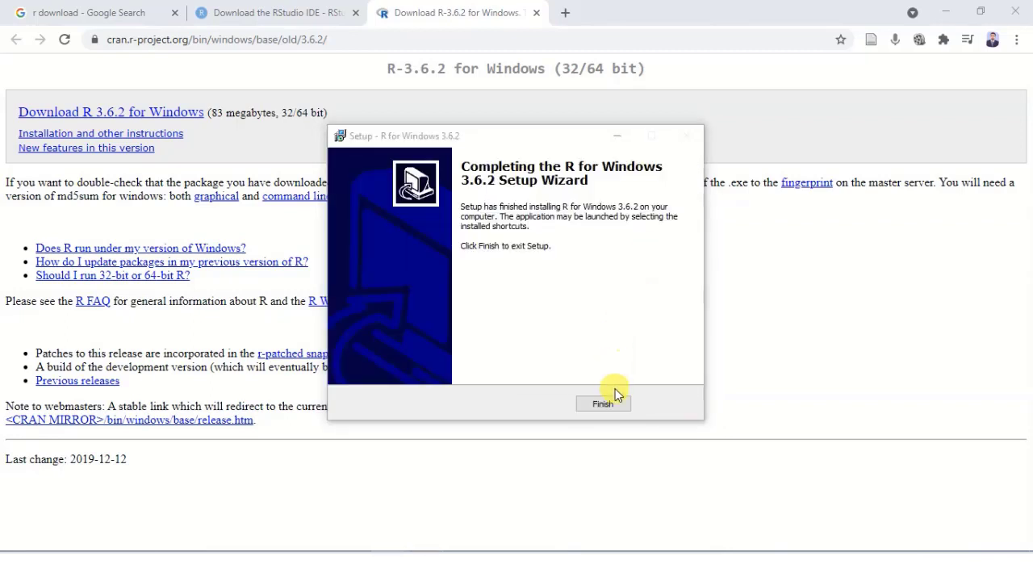
{"action": "left_click", "coordinate": [603, 405]}
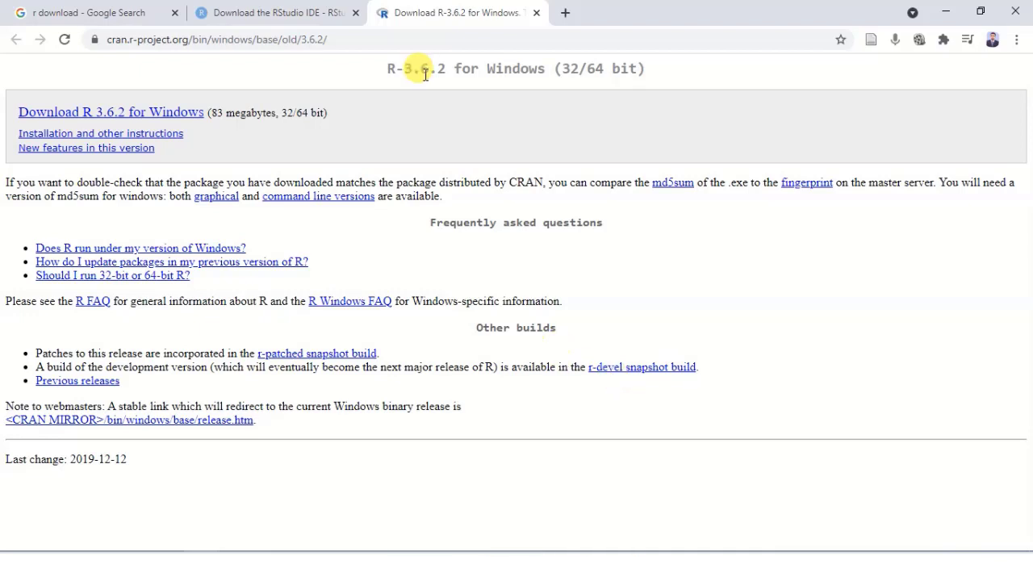
Step: Get the free open-source RStudio Desktop installer from the RStudio download page
{"action": "left_click", "coordinate": [284, 8]}
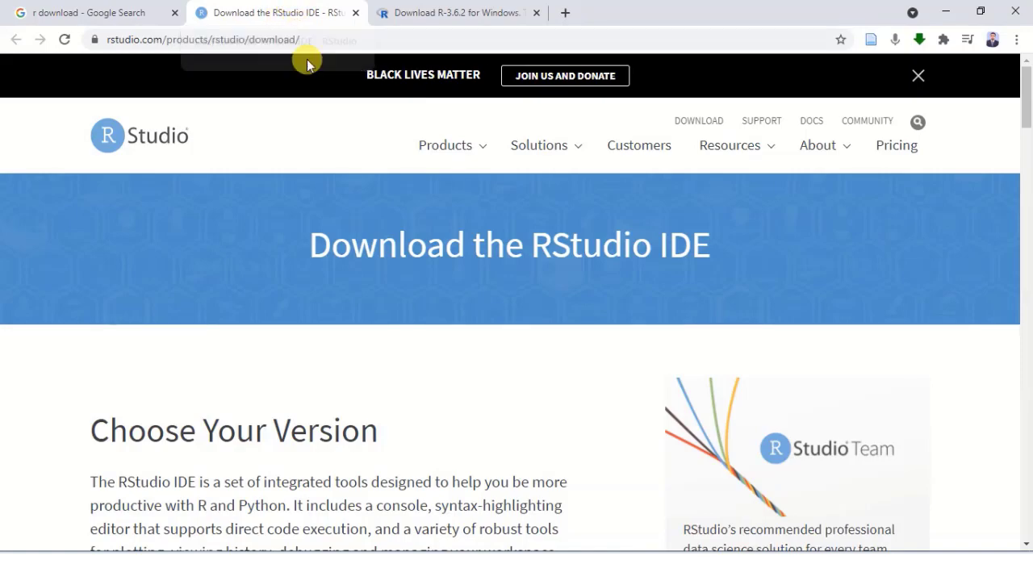
{"action": "scroll", "coordinate": [536, 295], "scroll_direction": "down", "scroll_amount": 10}
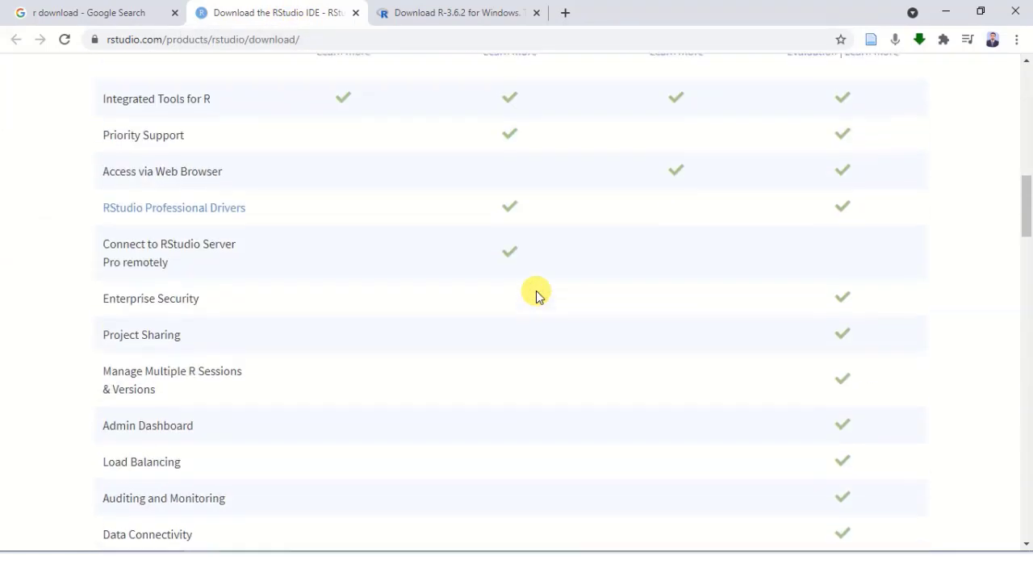
{"action": "scroll", "coordinate": [535, 292], "scroll_direction": "up", "scroll_amount": 3}
{"action": "left_click", "coordinate": [363, 310]}
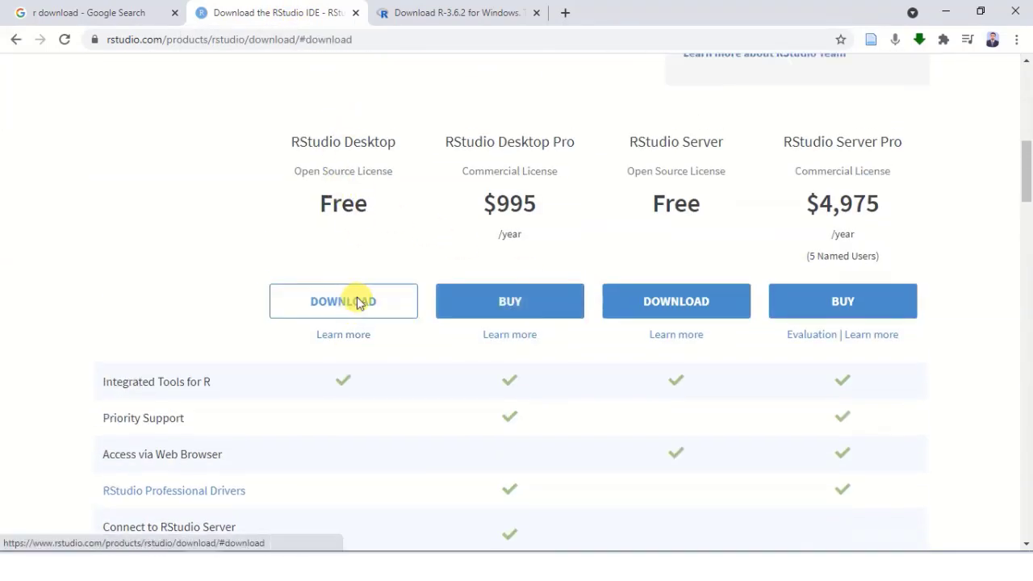
{"action": "left_click", "coordinate": [261, 279]}
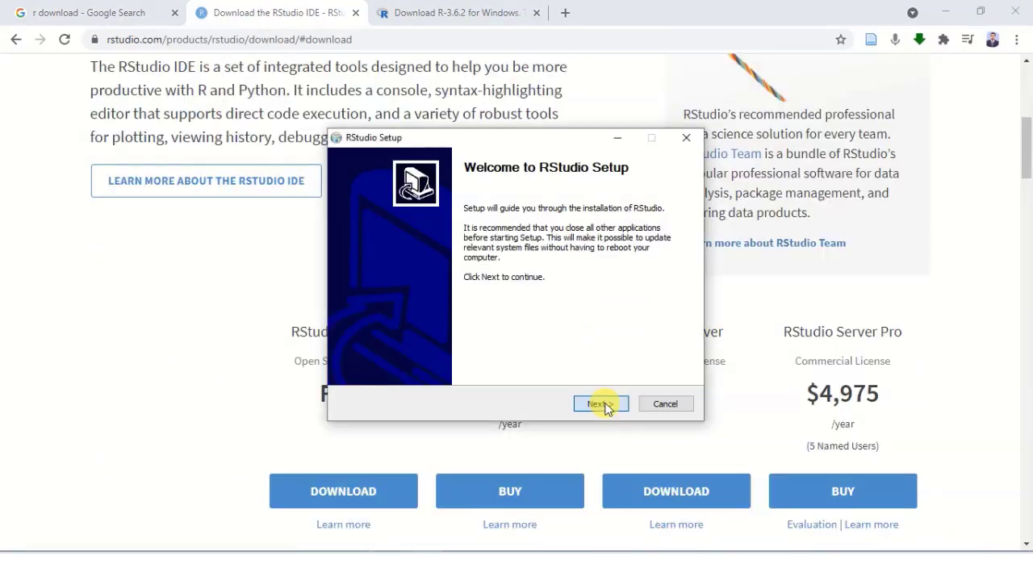
Step: Complete the RStudio setup with its default options and launch RStudio
{"action": "left_click", "coordinate": [604, 404]}
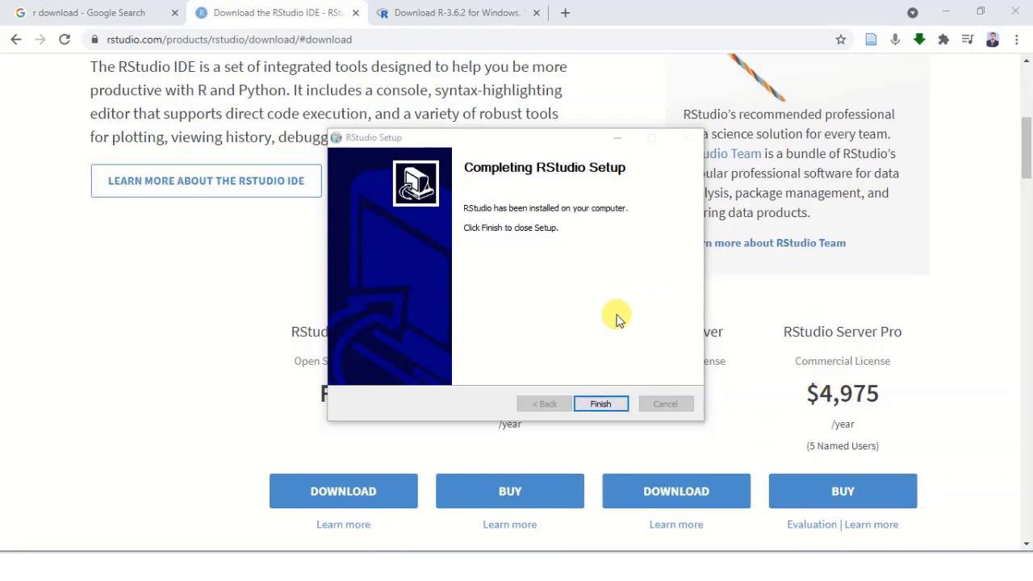
{"action": "left_click", "coordinate": [605, 406]}
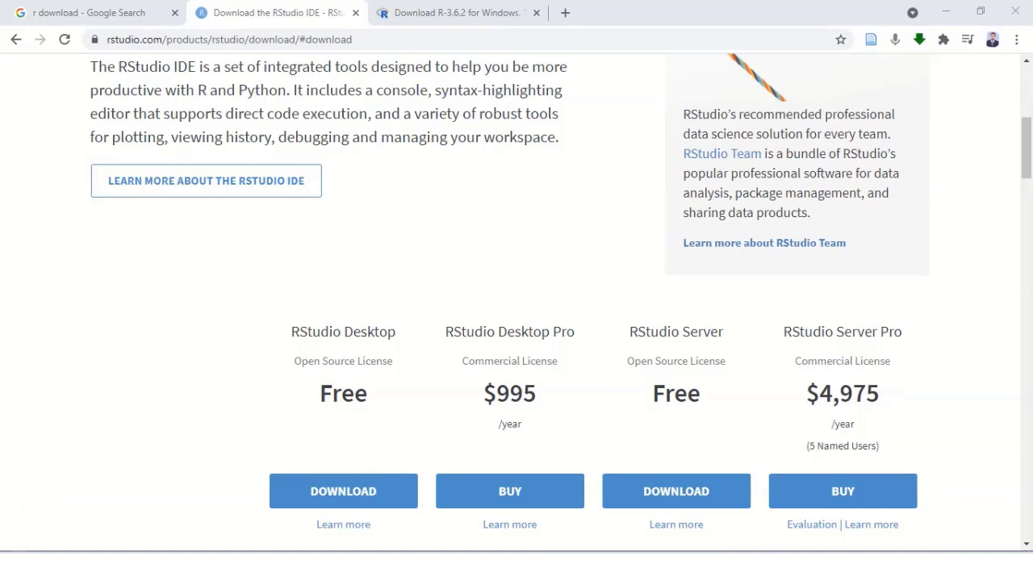
{"action": "left_click", "coordinate": [20, 565]}
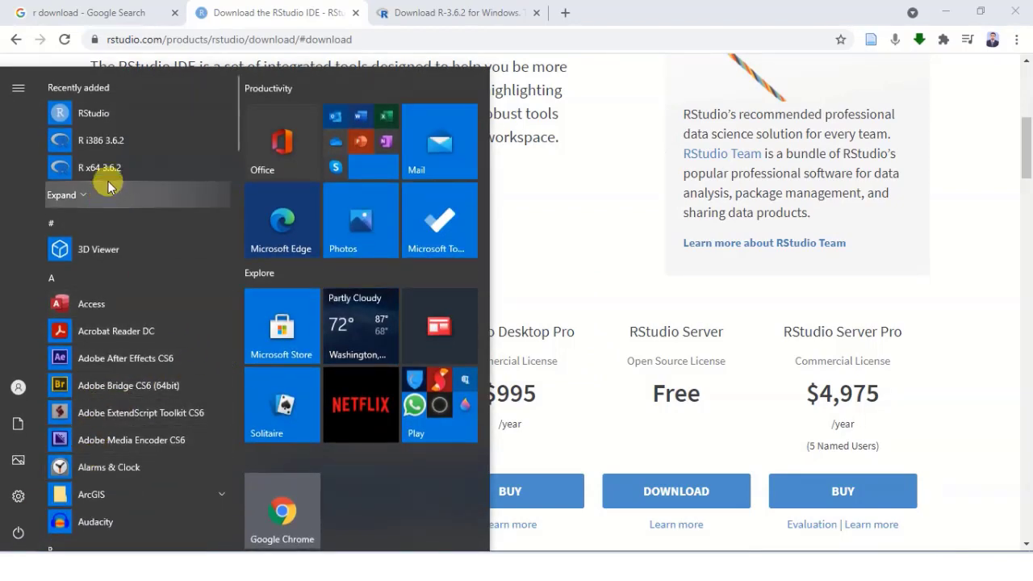
{"action": "left_click", "coordinate": [86, 115]}
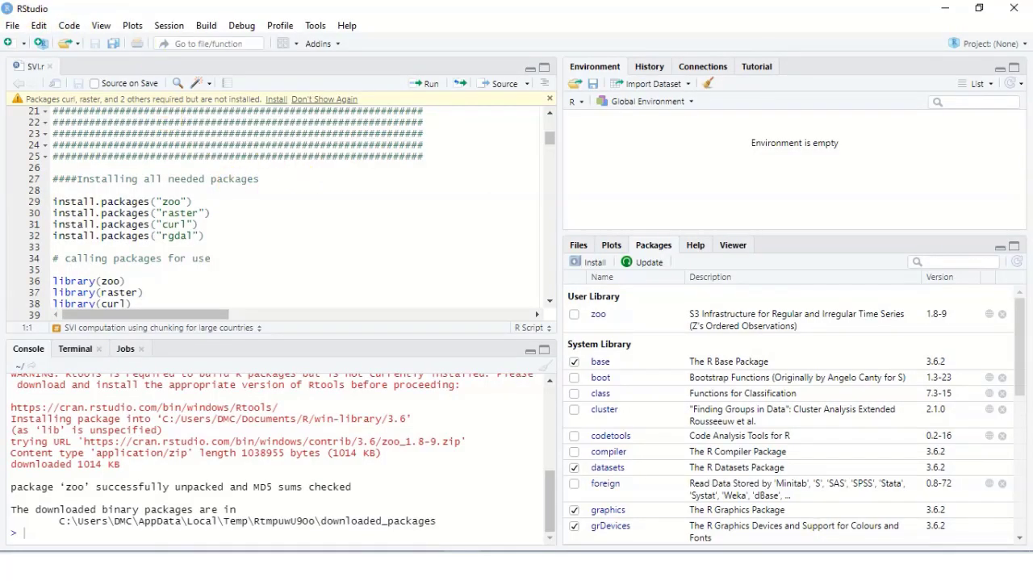
Step: Review the SVI.r script from the data path and cloud mask settings down to the package installation and library lines
{"action": "scroll", "coordinate": [202, 225], "scroll_direction": "up", "scroll_amount": 7}
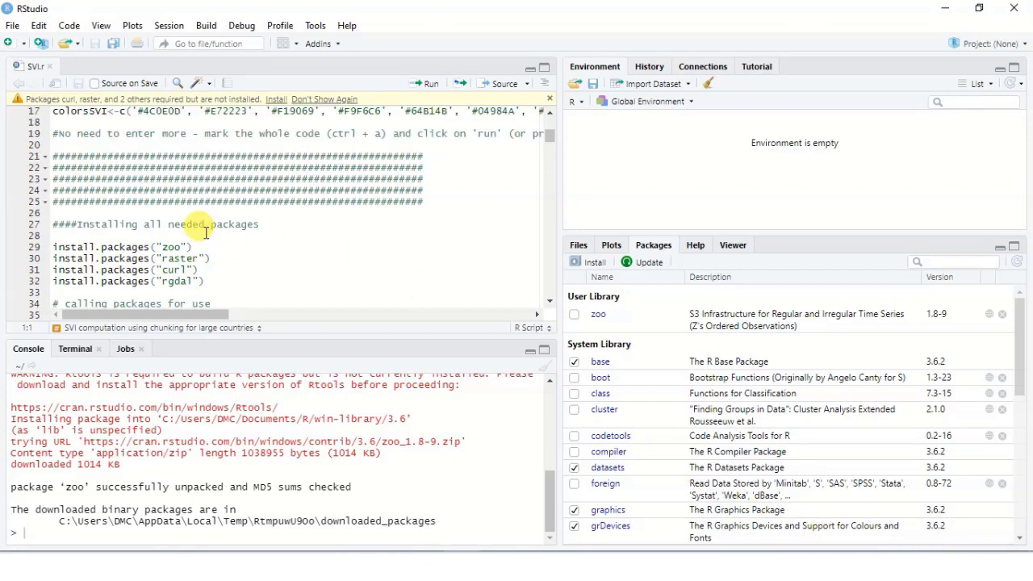
{"action": "scroll", "coordinate": [176, 198], "scroll_direction": "down", "scroll_amount": 5}
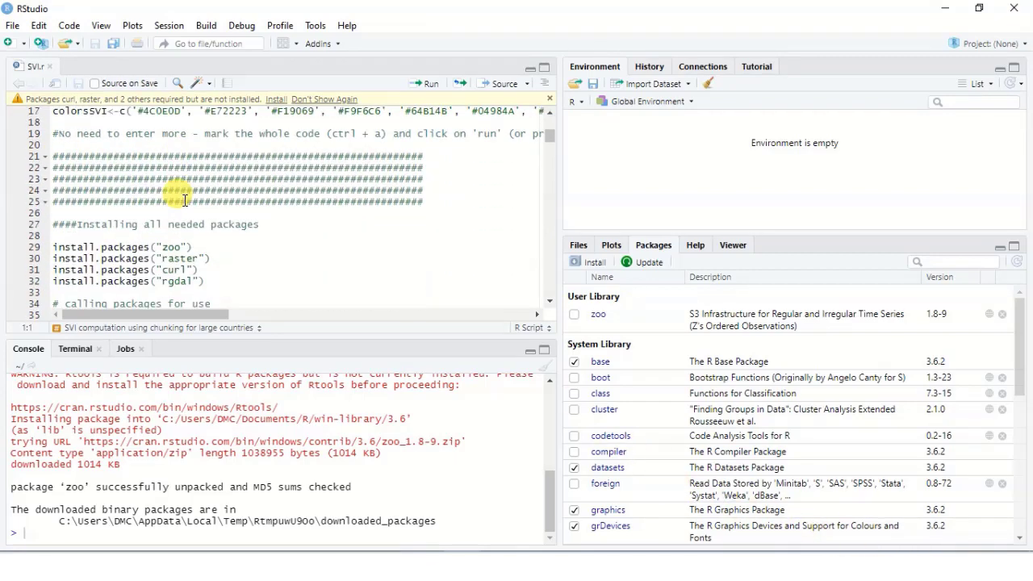
{"action": "scroll", "coordinate": [185, 202], "scroll_direction": "up", "scroll_amount": 5}
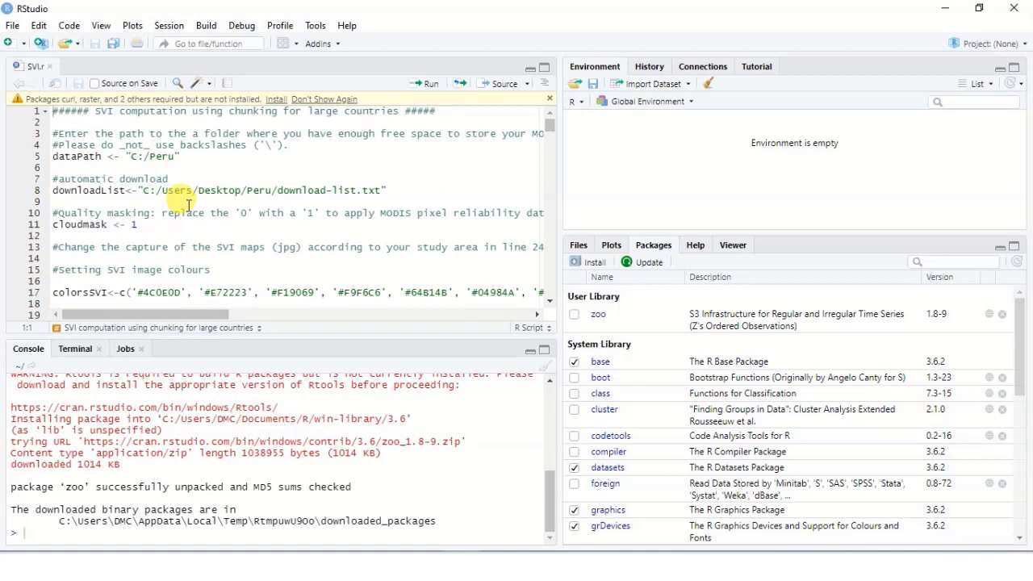
{"action": "scroll", "coordinate": [206, 192], "scroll_direction": "down", "scroll_amount": 2}
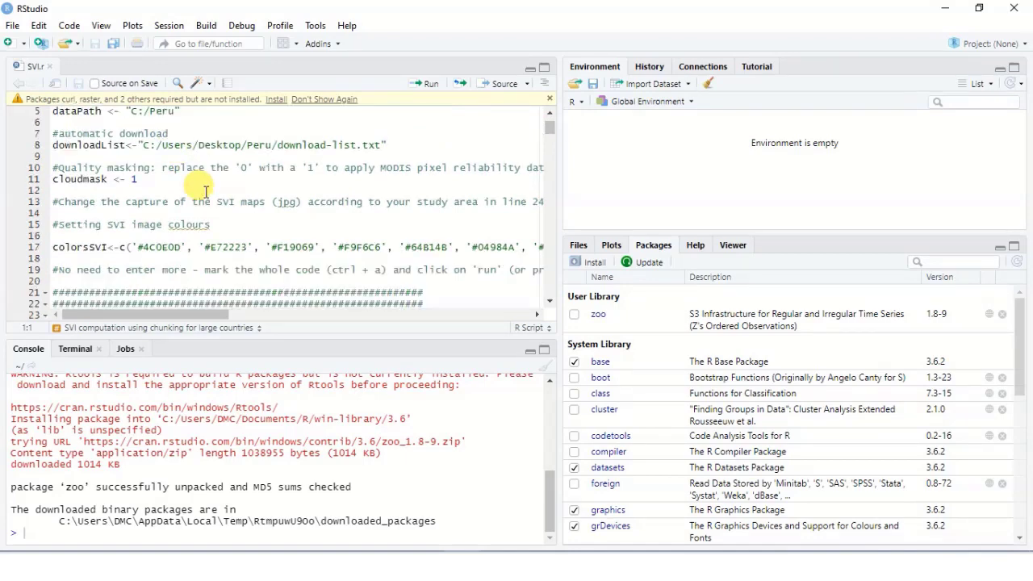
{"action": "scroll", "coordinate": [193, 190], "scroll_direction": "down", "scroll_amount": 2}
{"action": "scroll", "coordinate": [139, 171], "scroll_direction": "down", "scroll_amount": 4}
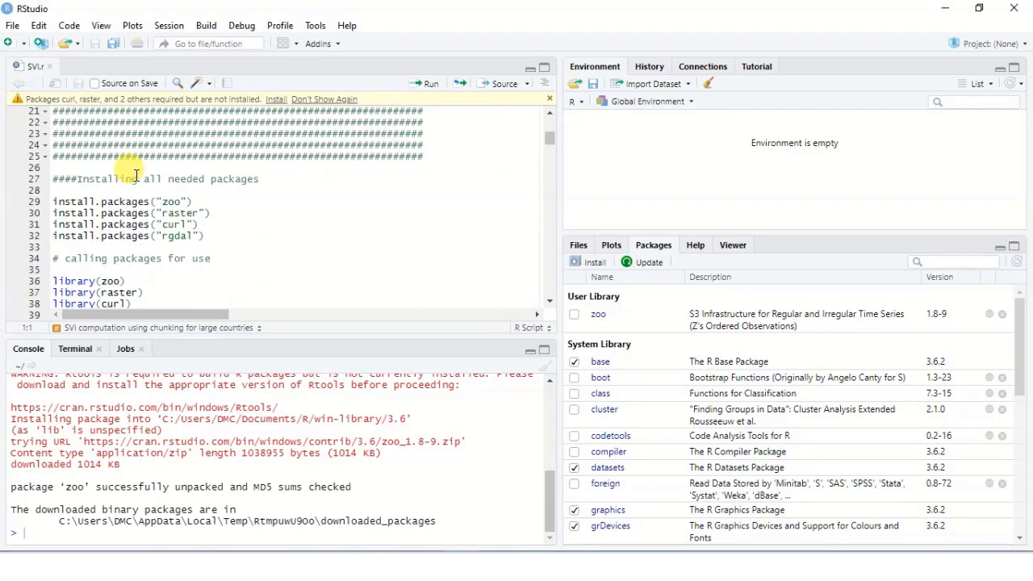
{"action": "scroll", "coordinate": [141, 181], "scroll_direction": "down", "scroll_amount": 2}
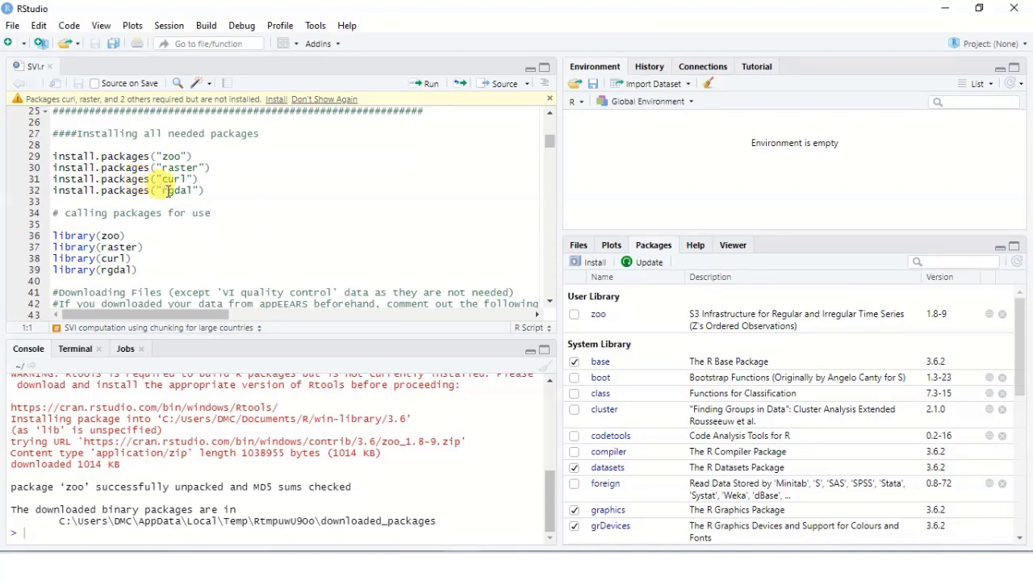
{"action": "scroll", "coordinate": [157, 186], "scroll_direction": "down", "scroll_amount": 3}
{"action": "scroll", "coordinate": [164, 189], "scroll_direction": "up", "scroll_amount": 3}
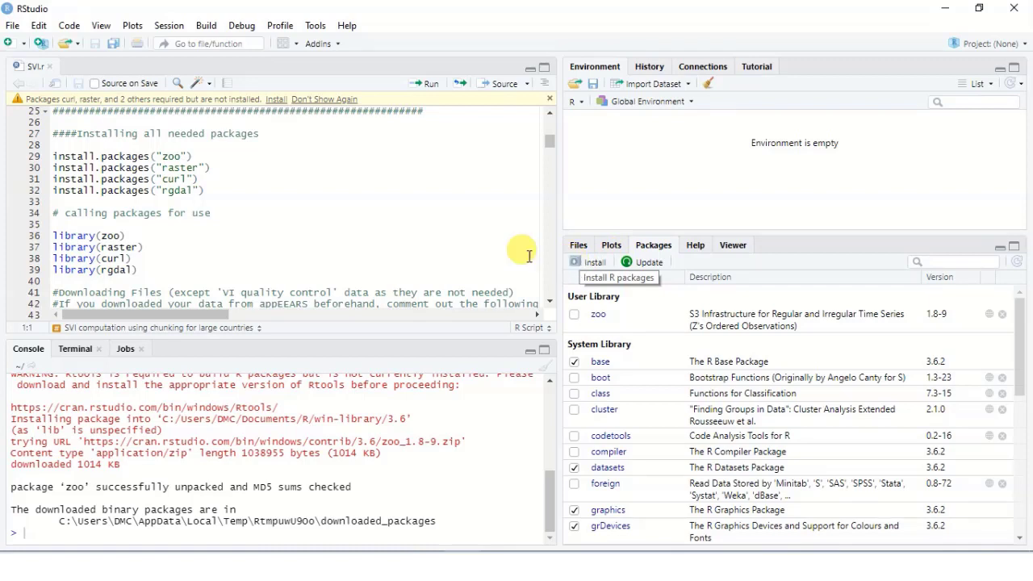
Step: Highlight the install.packages lines for zoo, raster, curl and rgdal in the script to examine which packages are needed
{"action": "left_click_drag", "start_coordinate": [59, 156], "coordinate": [182, 156]}
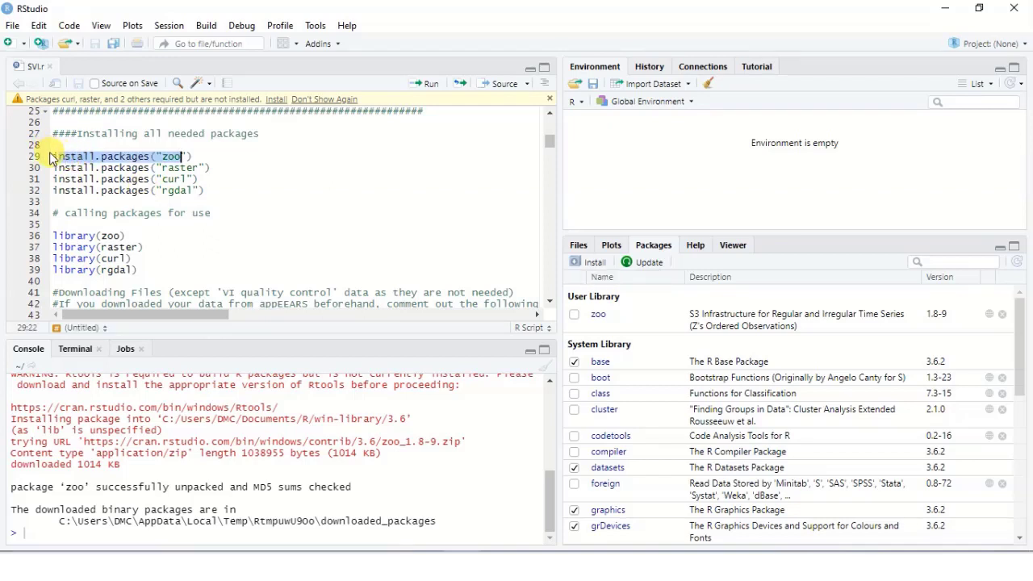
{"action": "left_click", "coordinate": [53, 157]}
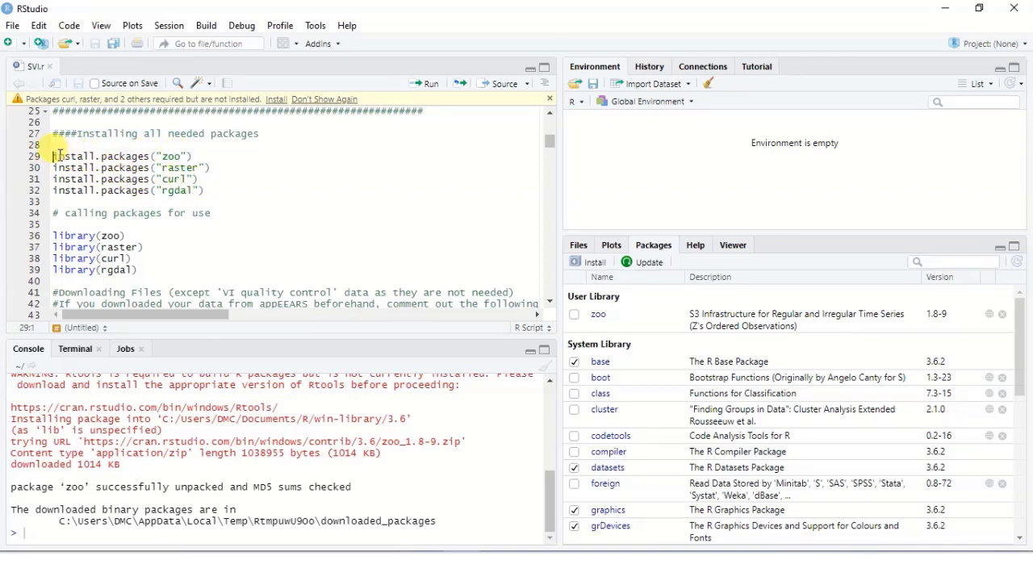
{"action": "left_click_drag", "start_coordinate": [55, 156], "coordinate": [119, 168]}
{"action": "left_click", "coordinate": [204, 190]}
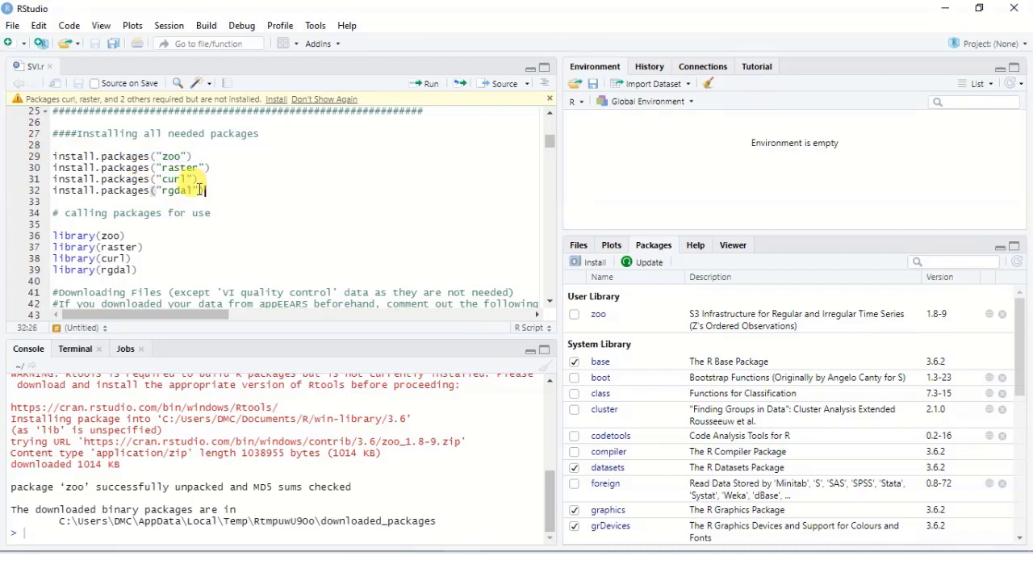
{"action": "left_click_drag", "start_coordinate": [204, 191], "coordinate": [53, 145]}
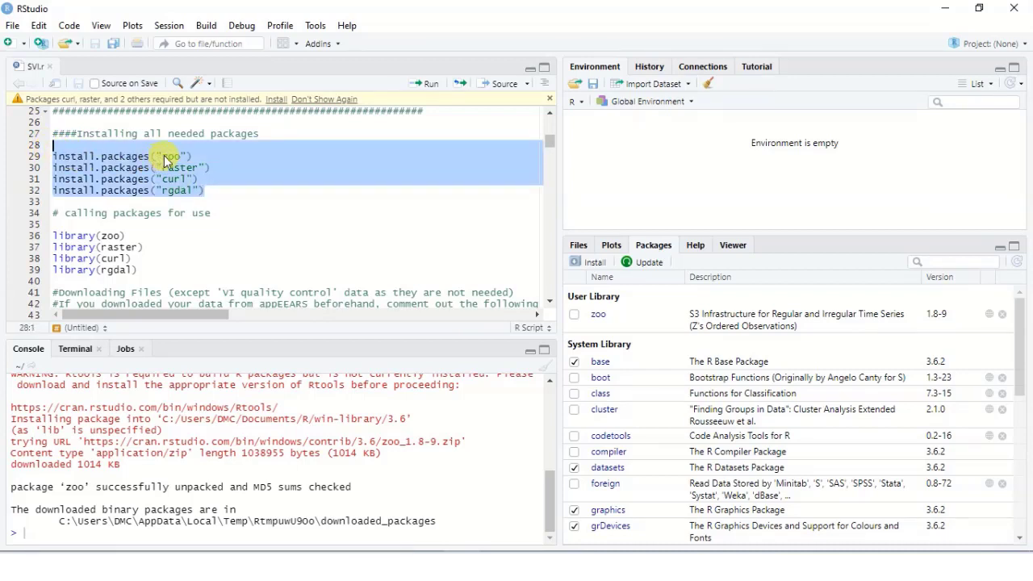
{"action": "left_click", "coordinate": [214, 179]}
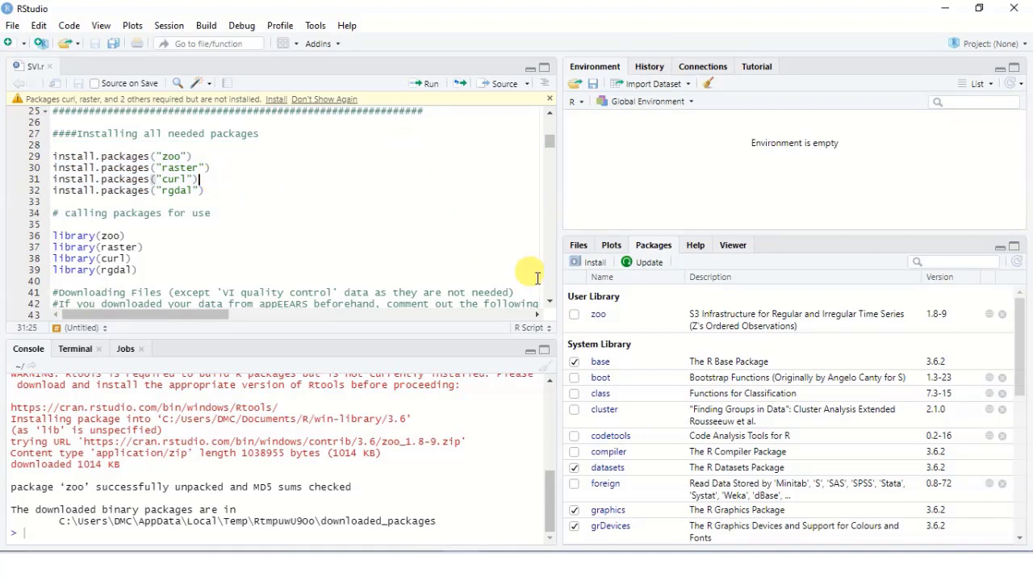
Step: Install the raster package with its dependencies from the CRAN repository into the default library
{"action": "left_click", "coordinate": [593, 262]}
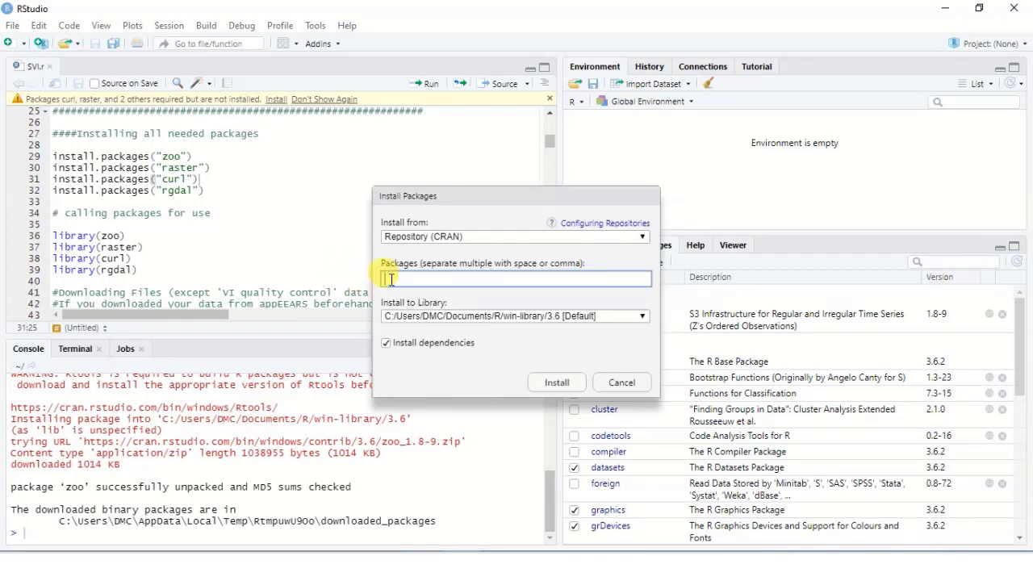
{"action": "type", "text": "raster"}
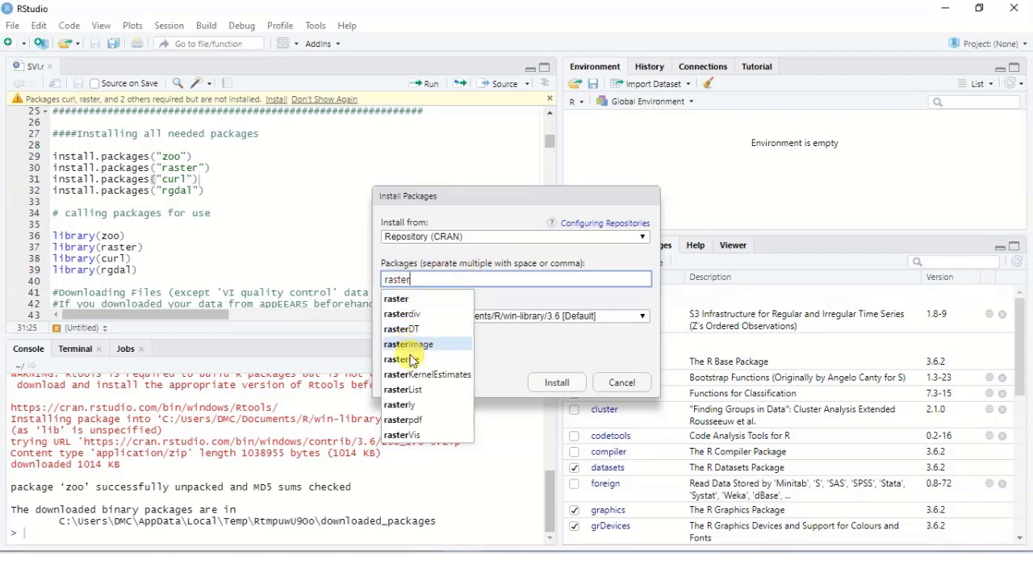
{"action": "left_click", "coordinate": [398, 301]}
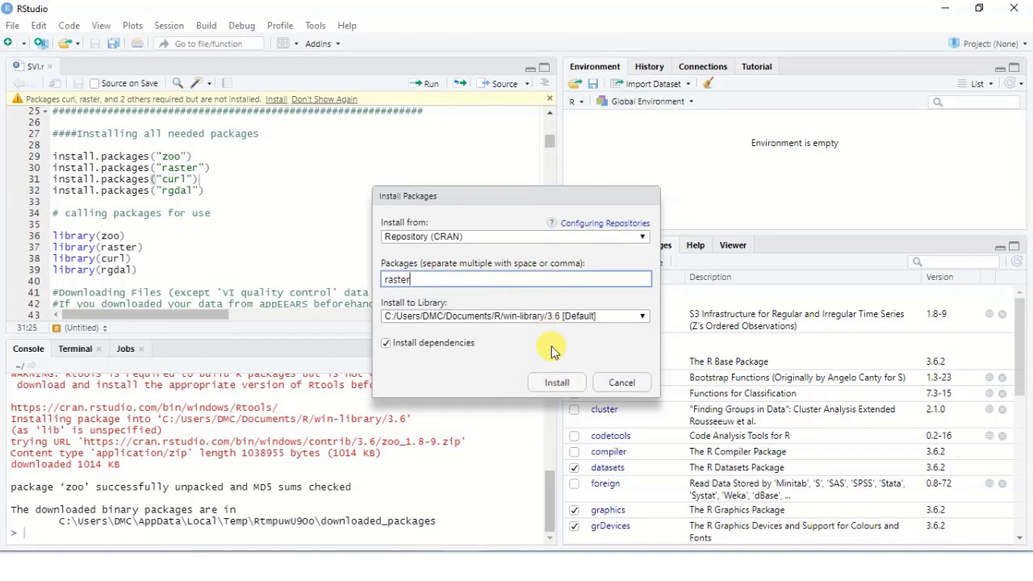
{"action": "left_click", "coordinate": [559, 387]}
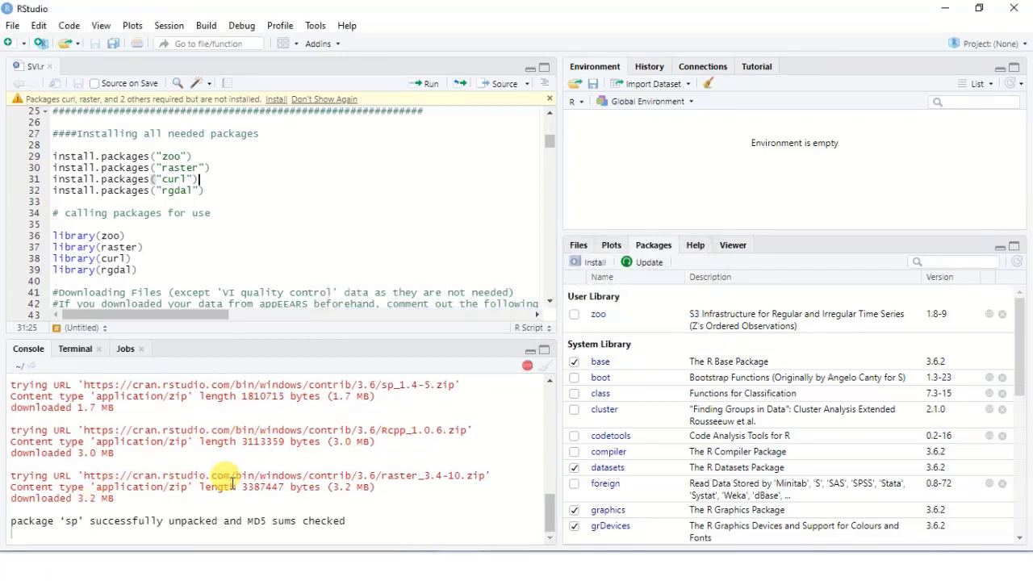
Step: Check the console output for the raster installation and look back through the earlier package installation messages
{"action": "scroll", "coordinate": [233, 483], "scroll_direction": "up", "scroll_amount": 2}
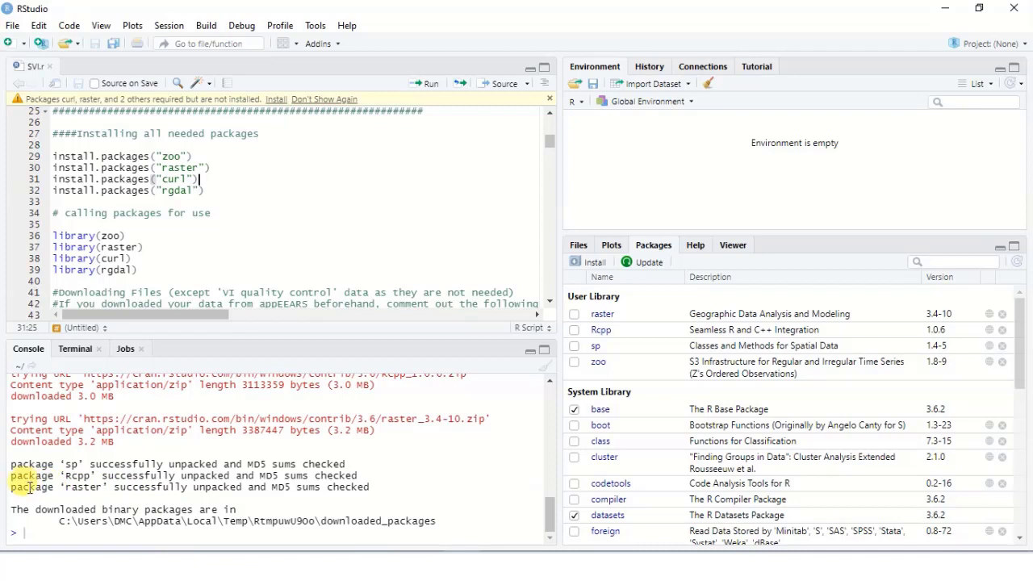
{"action": "left_click_drag", "start_coordinate": [32, 487], "coordinate": [259, 488]}
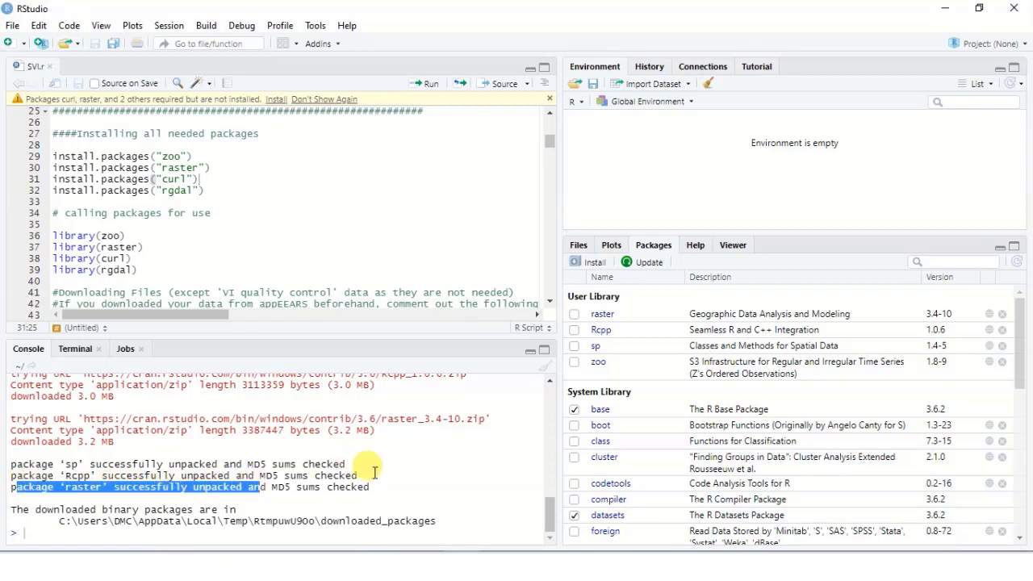
{"action": "scroll", "coordinate": [371, 468], "scroll_direction": "up", "scroll_amount": 10}
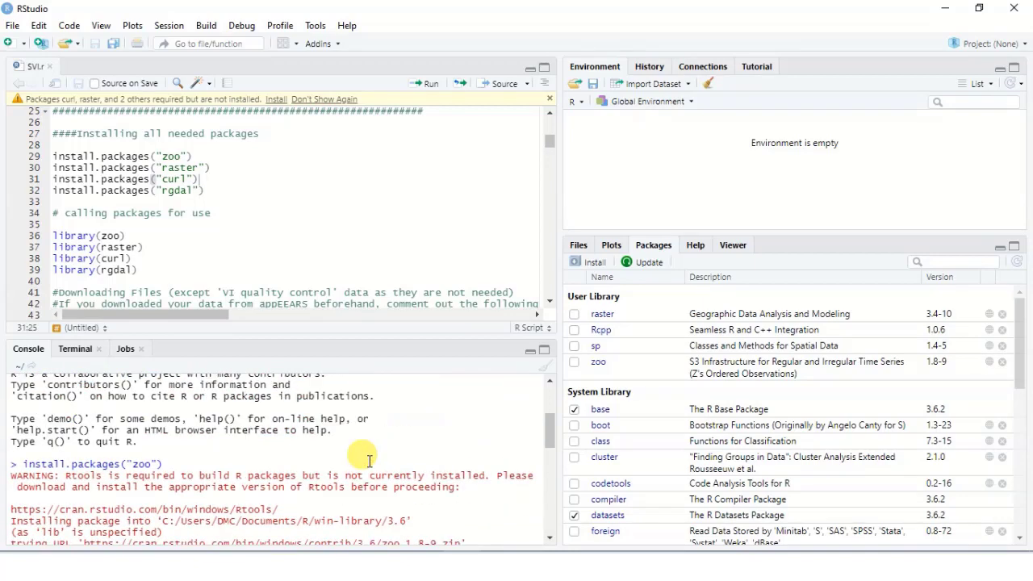